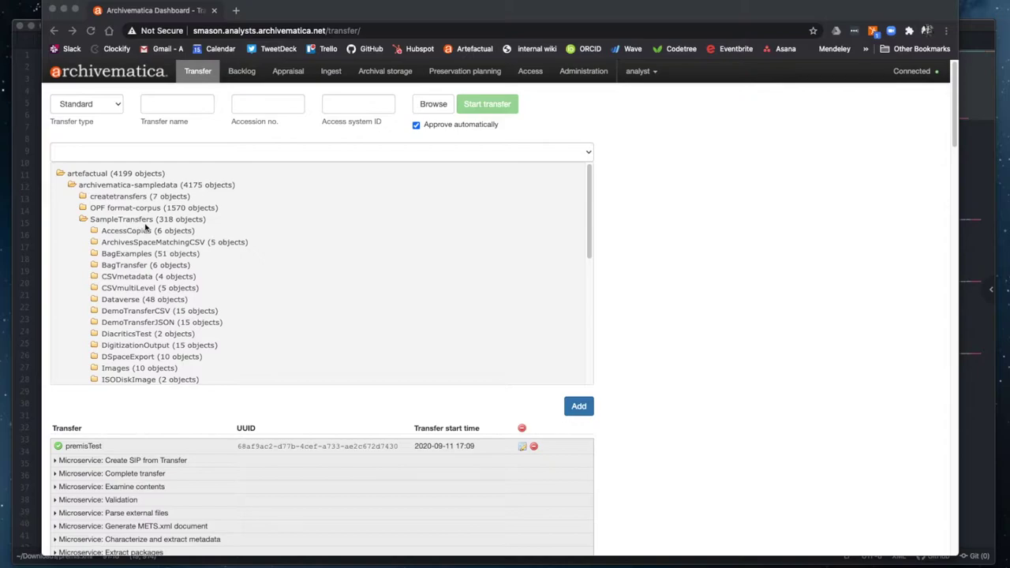
Step: Expand the PremisImporter sample folder and open premis.xml from its metadata folder
scroll(143, 251, down, 2)
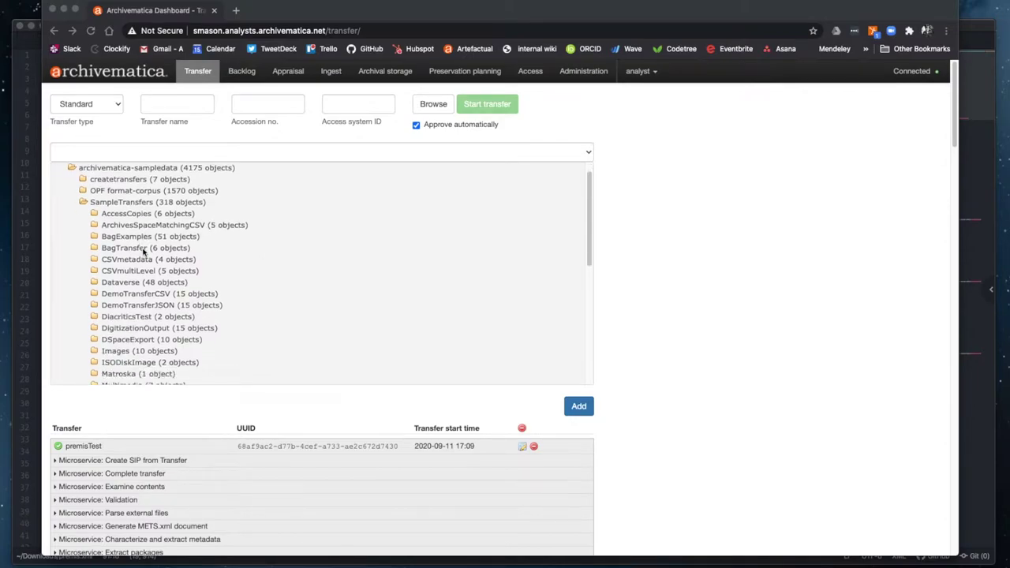
scroll(143, 252, down, 4)
click(140, 318)
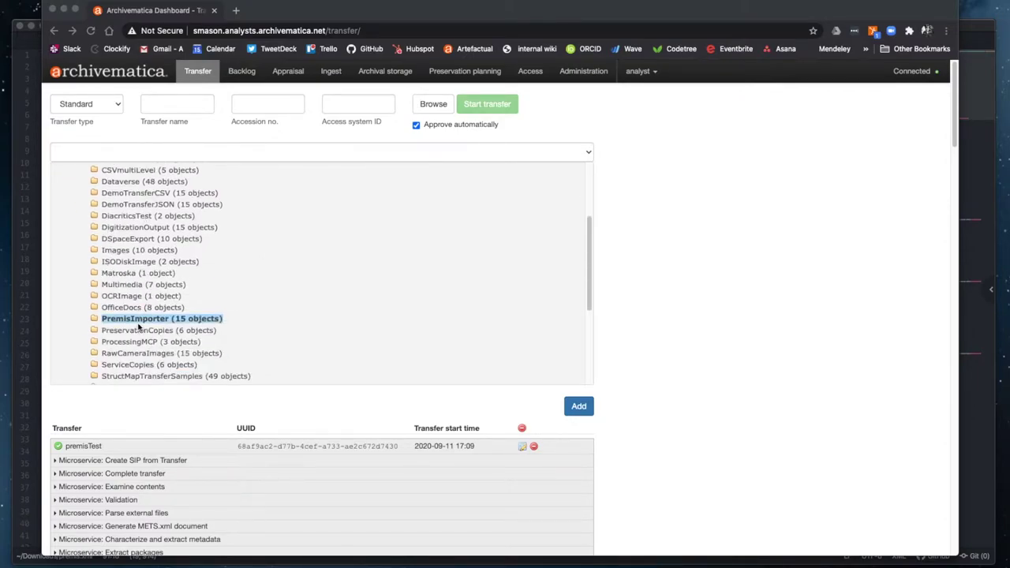
click(94, 319)
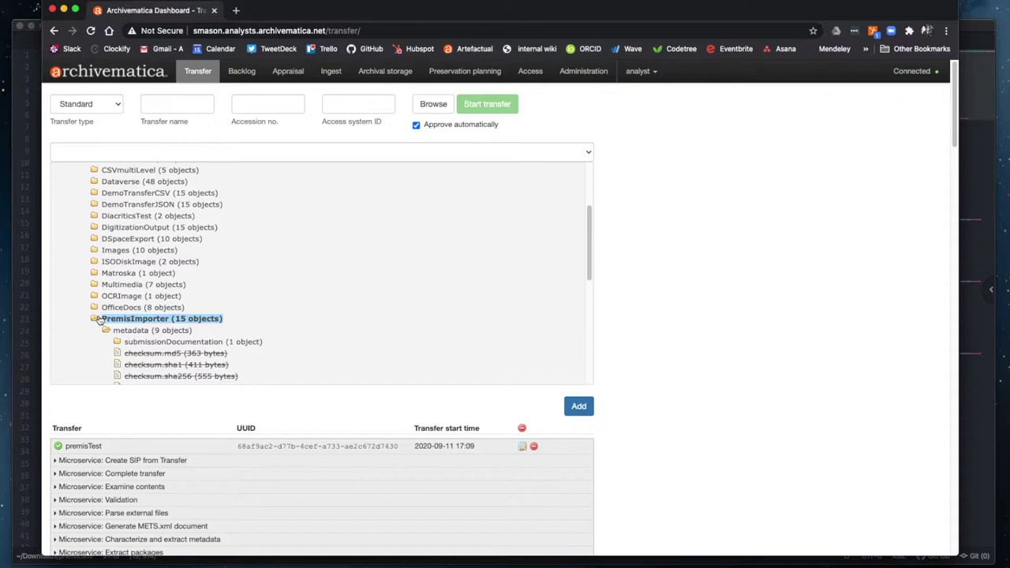
scroll(99, 318, down, 3)
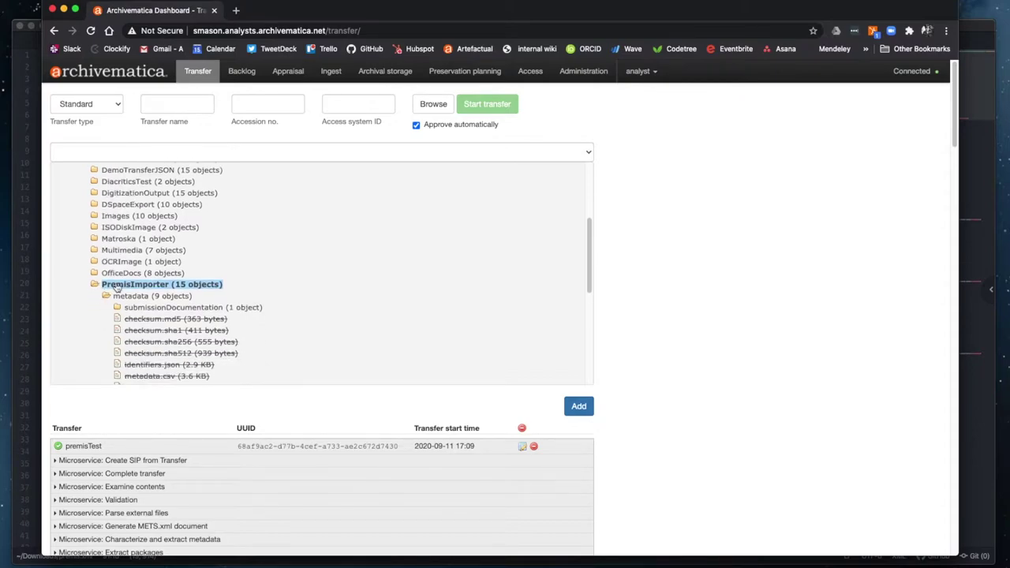
scroll(110, 309, down, 4)
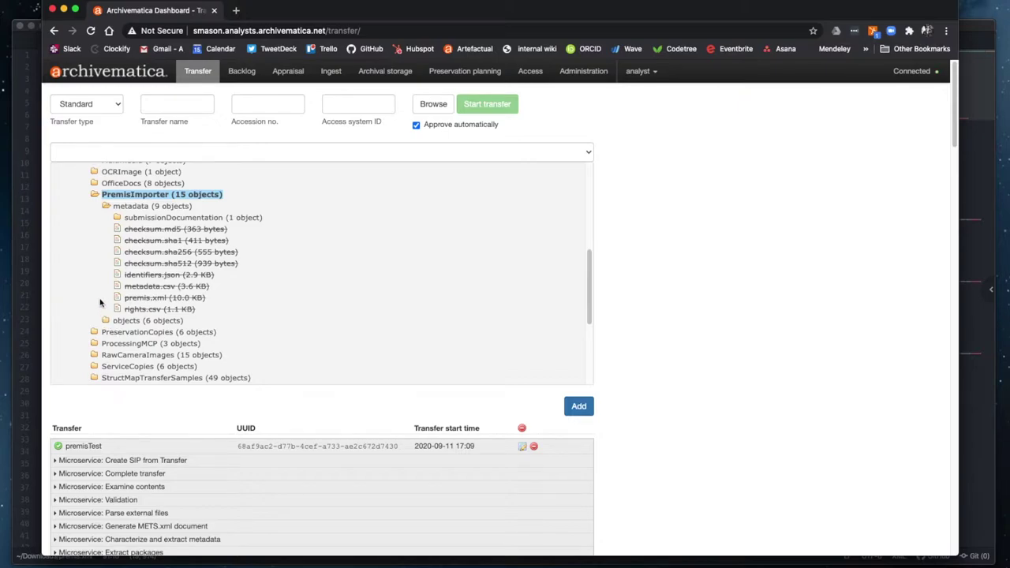
click(154, 300)
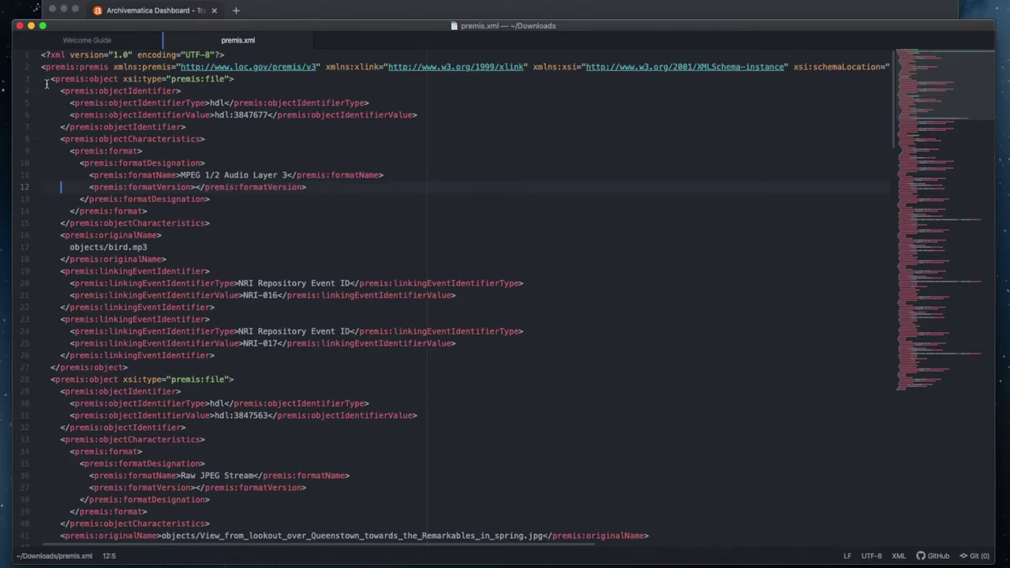
Step: Highlight the first object block, its objects/bird.mp3 originalName, and its linked events NRI-016 and NRI-017
drag(54, 80, 237, 361)
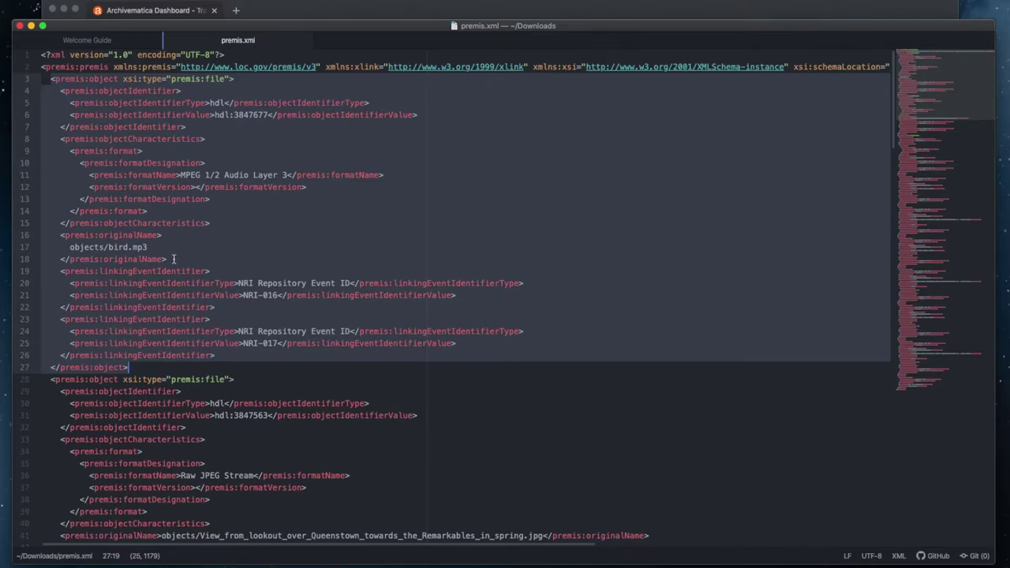
click(59, 235)
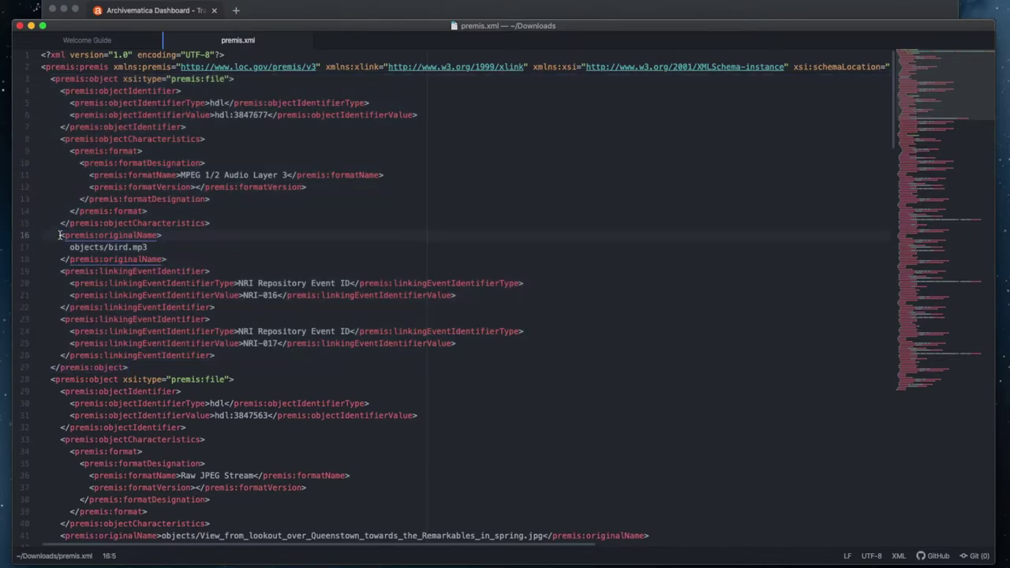
drag(59, 235, 202, 265)
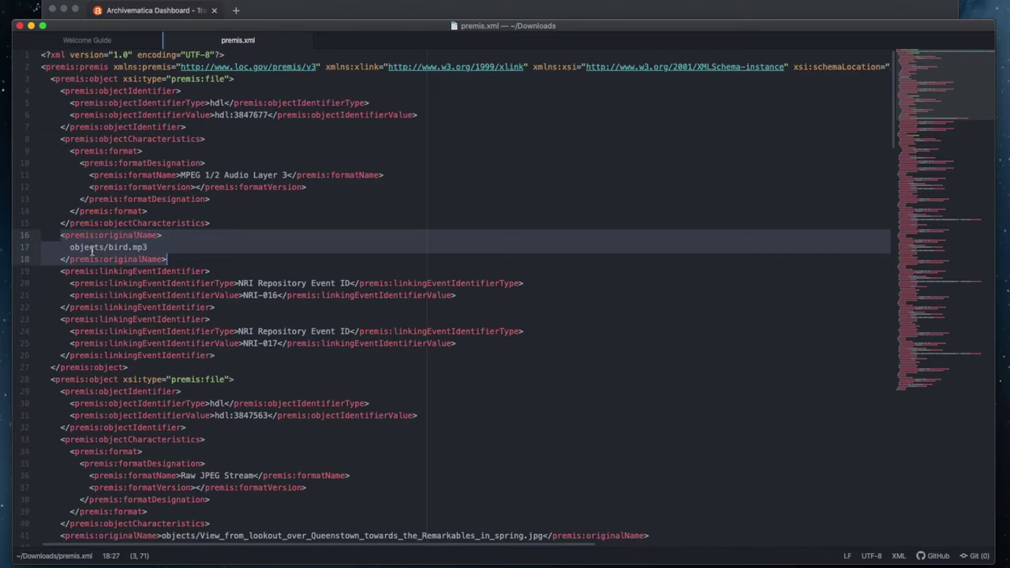
click(65, 271)
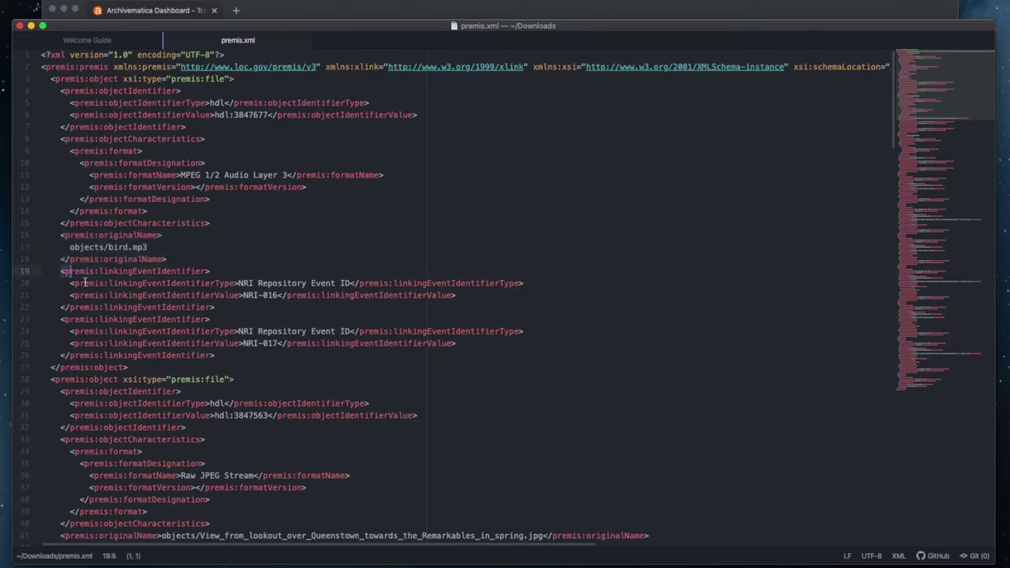
drag(84, 282, 223, 356)
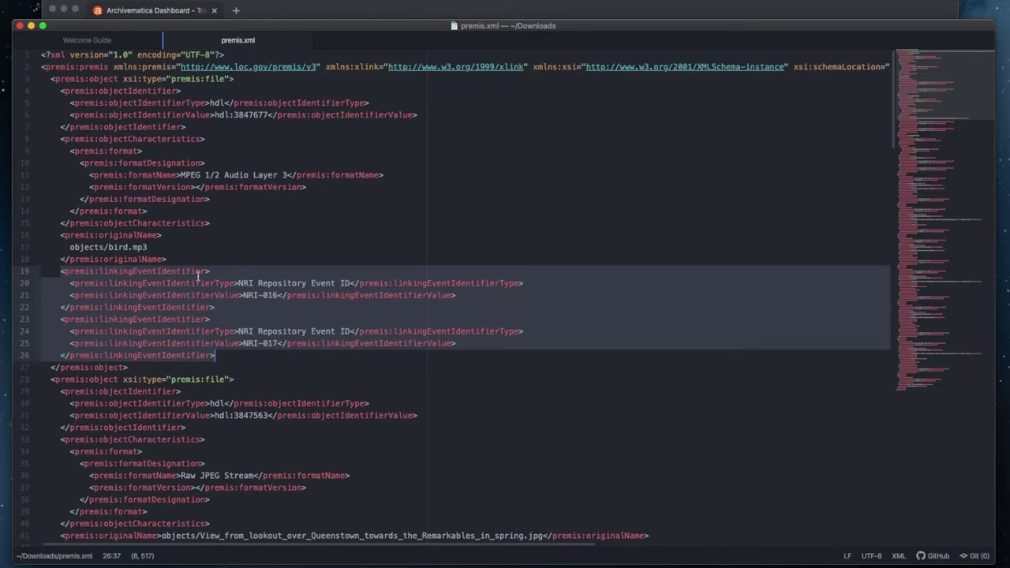
click(268, 371)
Step: Scroll to the event records and highlight the NRI-016 ingestion event from records transfer 002/041
scroll(268, 371, down, 10)
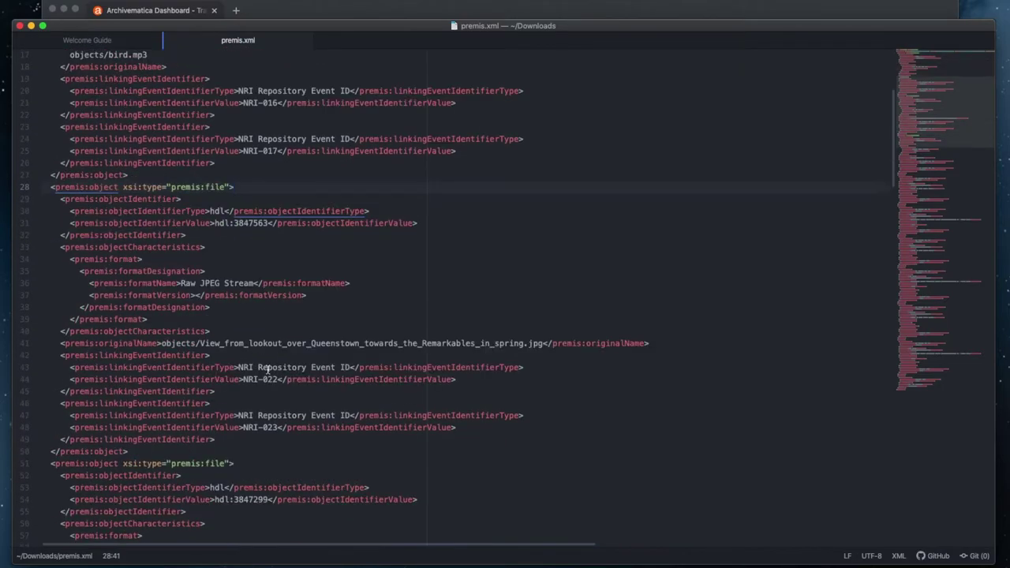
scroll(268, 370, down, 8)
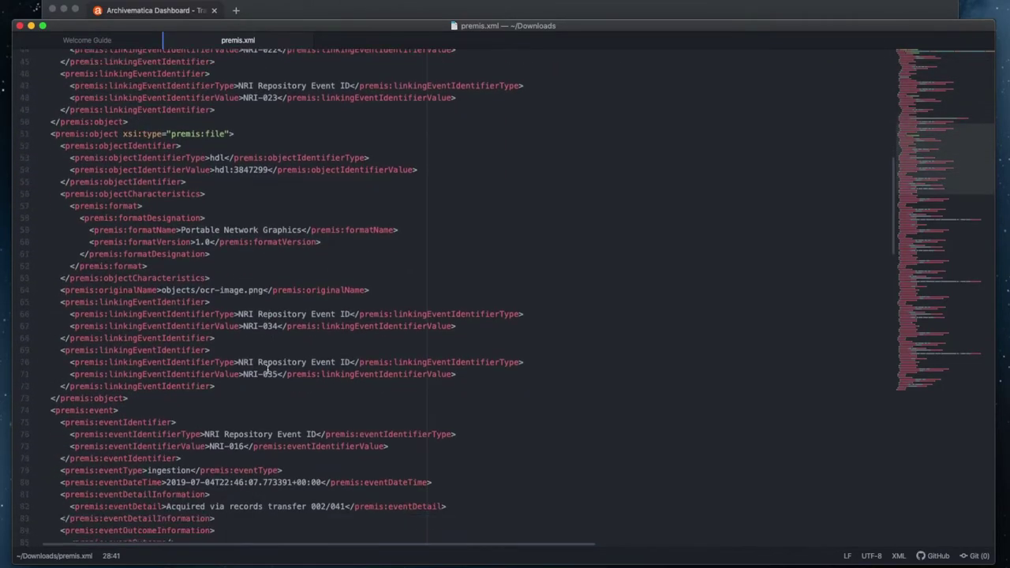
scroll(268, 370, down, 1)
drag(45, 247, 211, 448)
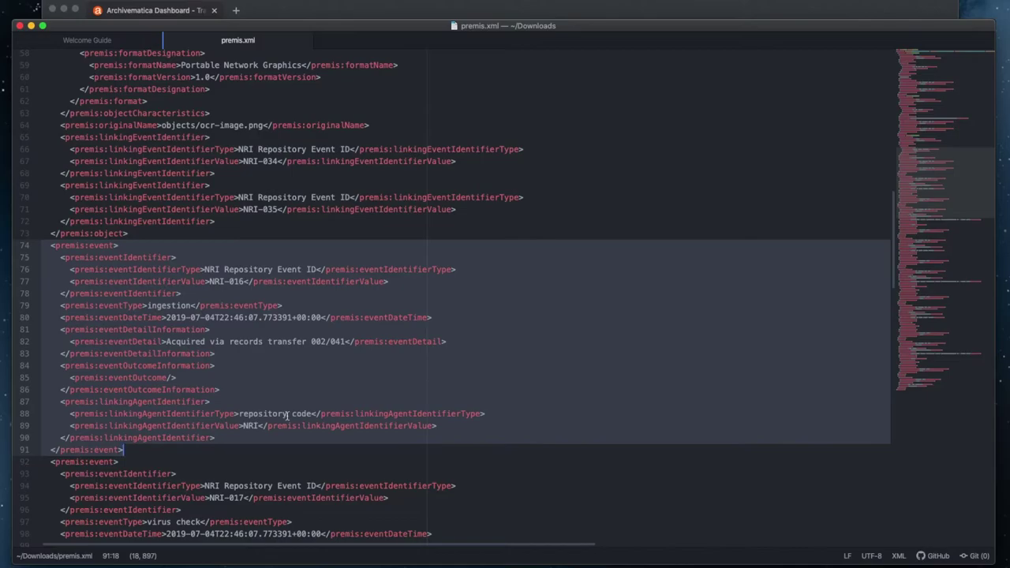
click(258, 426)
Step: Highlight the closing Not a Real Institution agent record, then bring Archivematica back to the front
scroll(264, 426, down, 20)
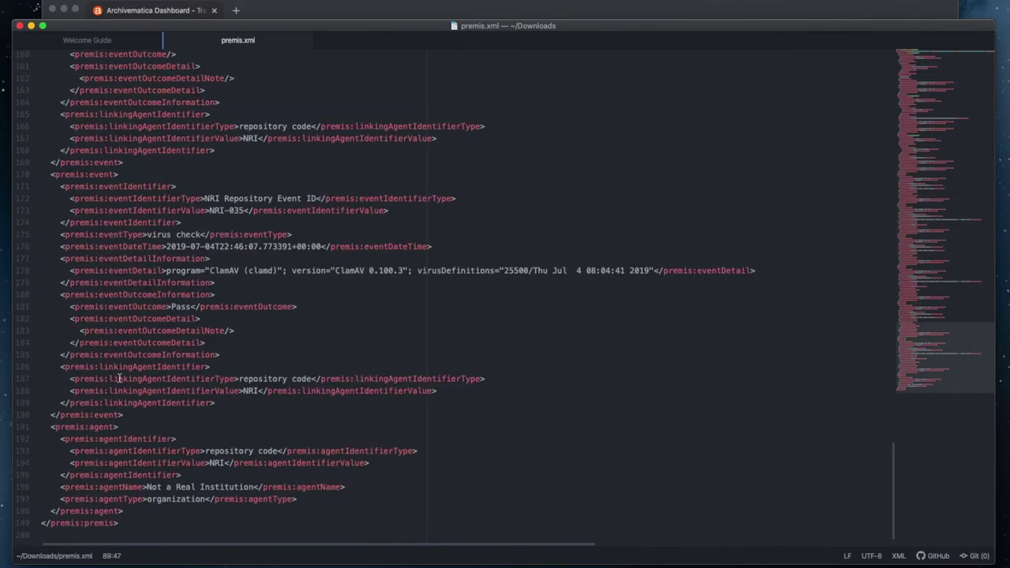
drag(52, 427, 166, 521)
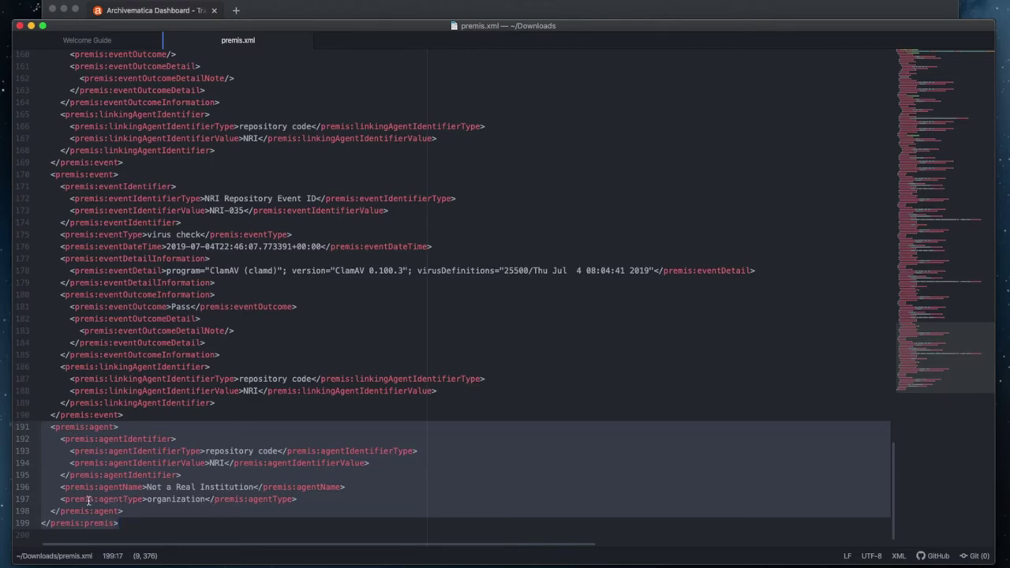
click(296, 7)
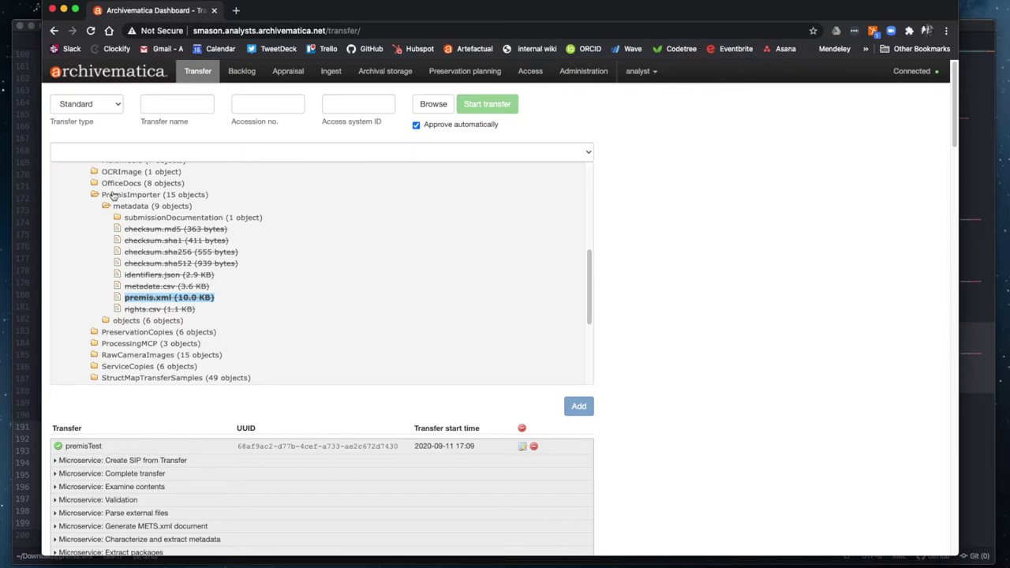
Step: Start a transfer named 'test' from PremisImporter and view its Load PREMIS events task log
click(113, 195)
click(578, 406)
click(209, 109)
text(test)
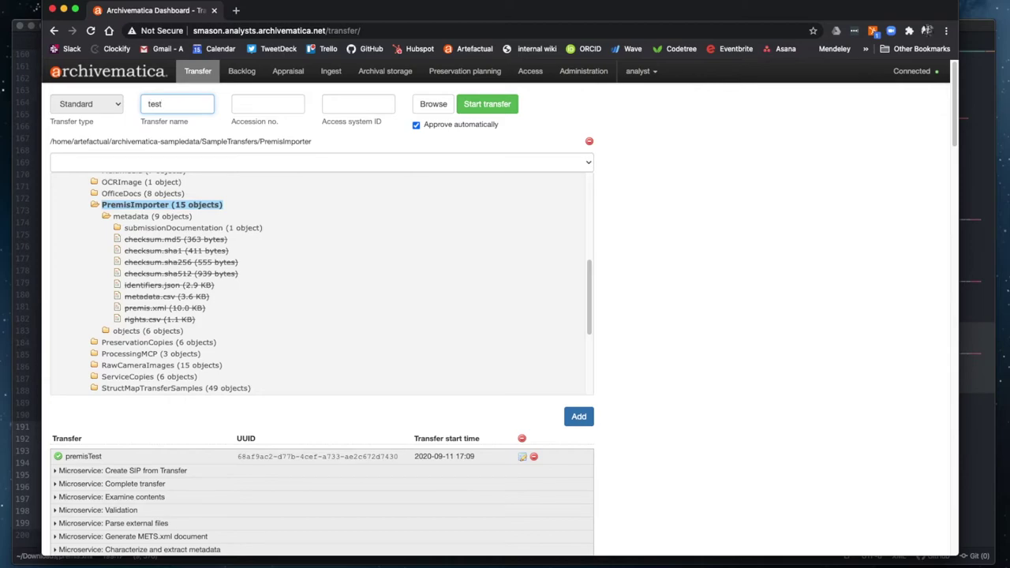
click(487, 111)
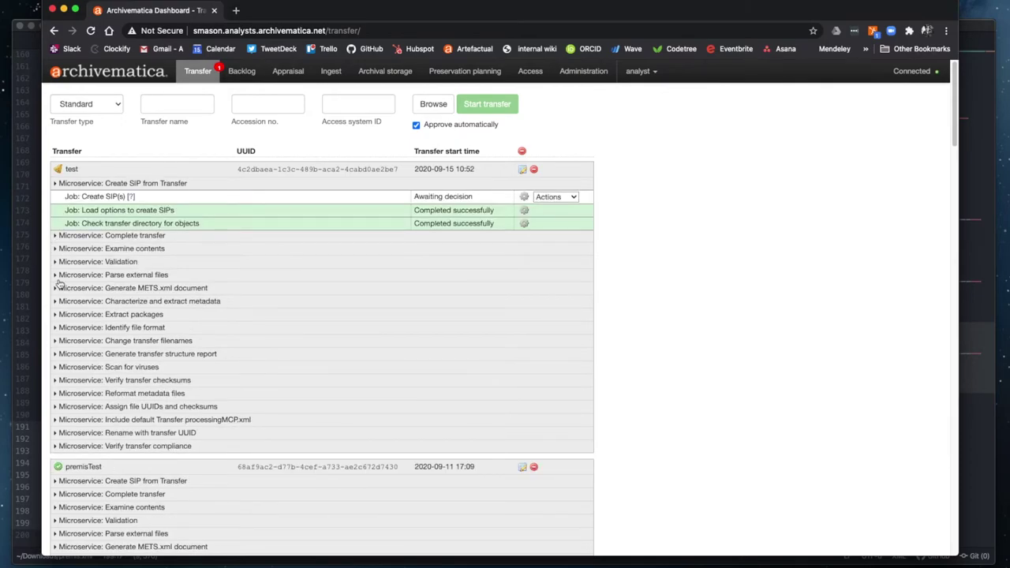
click(55, 302)
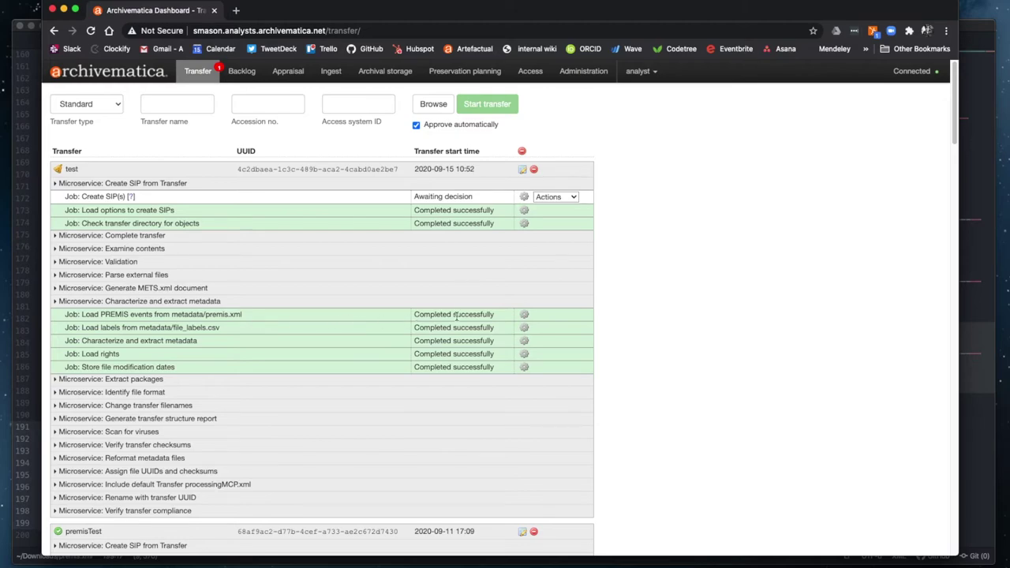
click(524, 315)
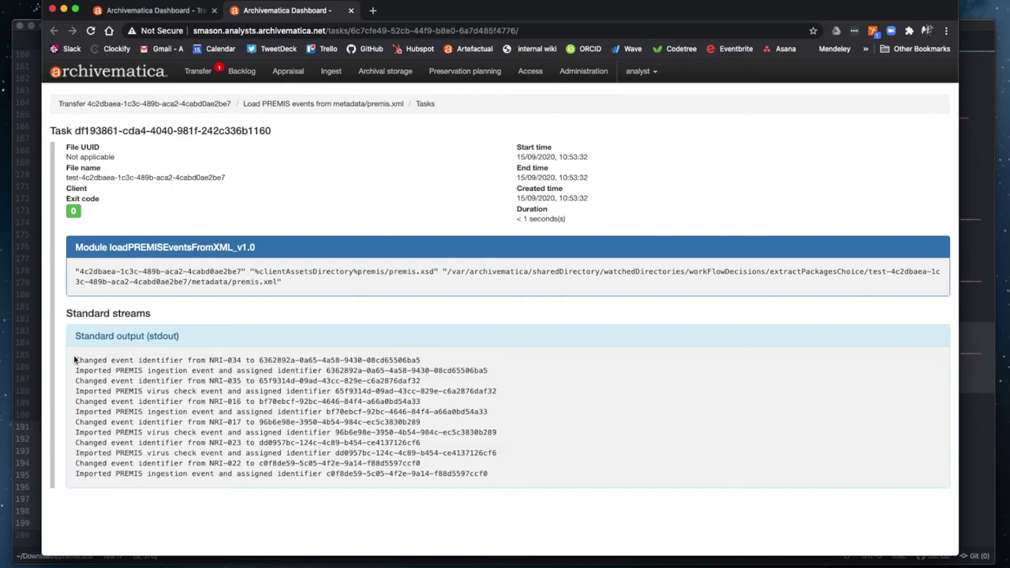
Step: Mark the NRI-034 log lines, then download the test AIP's METS file and open it in Atom
drag(71, 362, 538, 373)
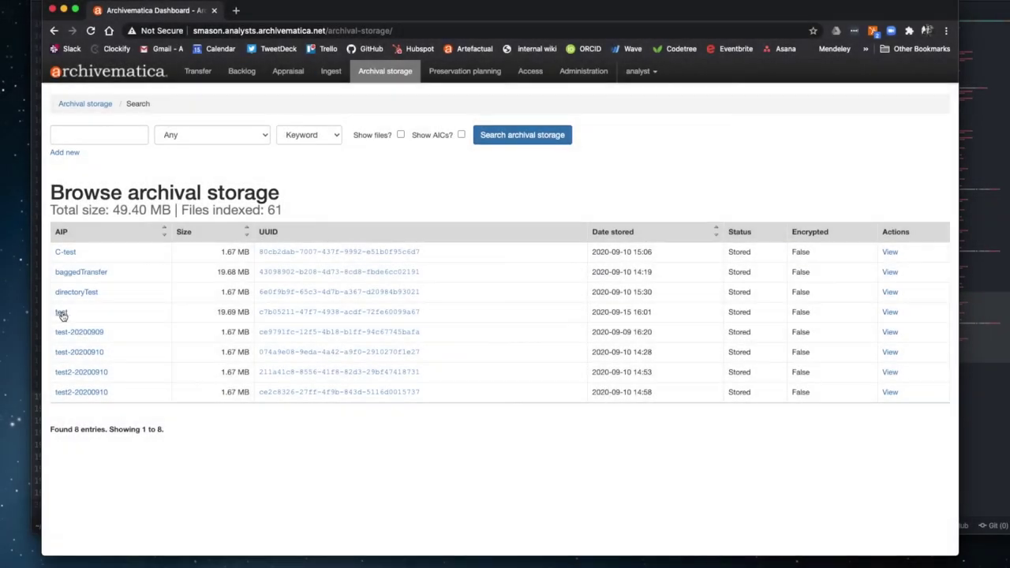
click(62, 313)
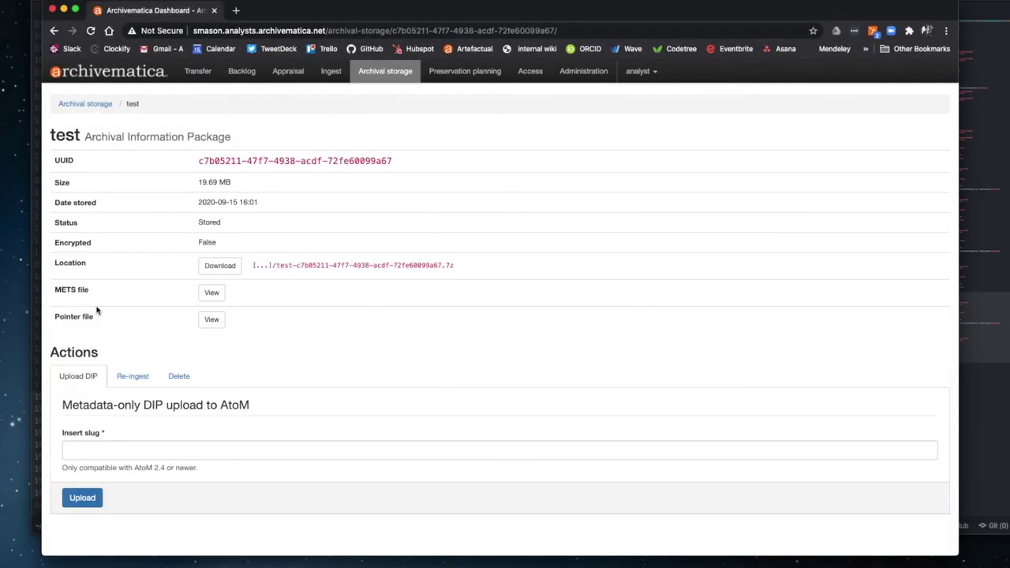
click(215, 292)
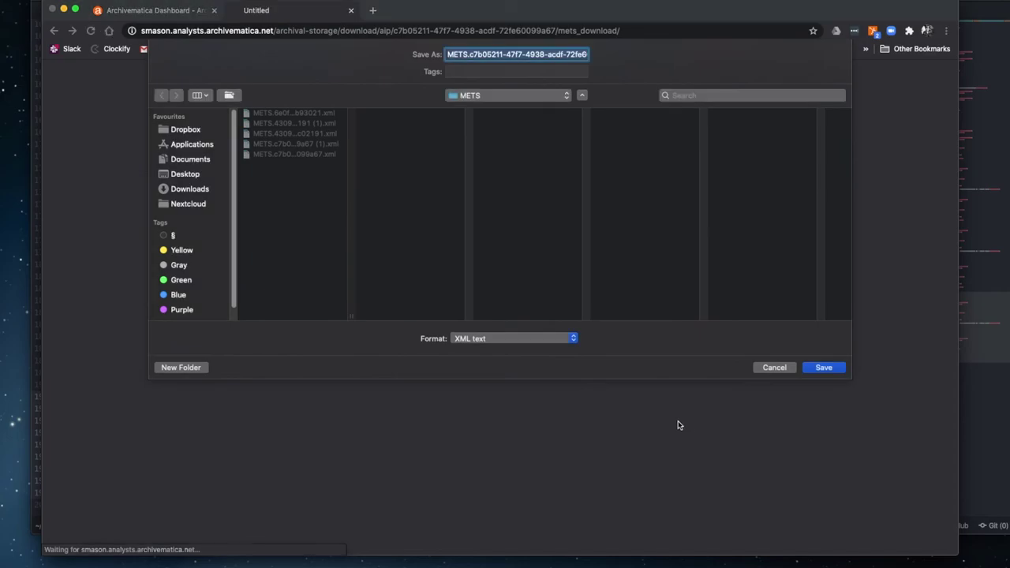
click(827, 371)
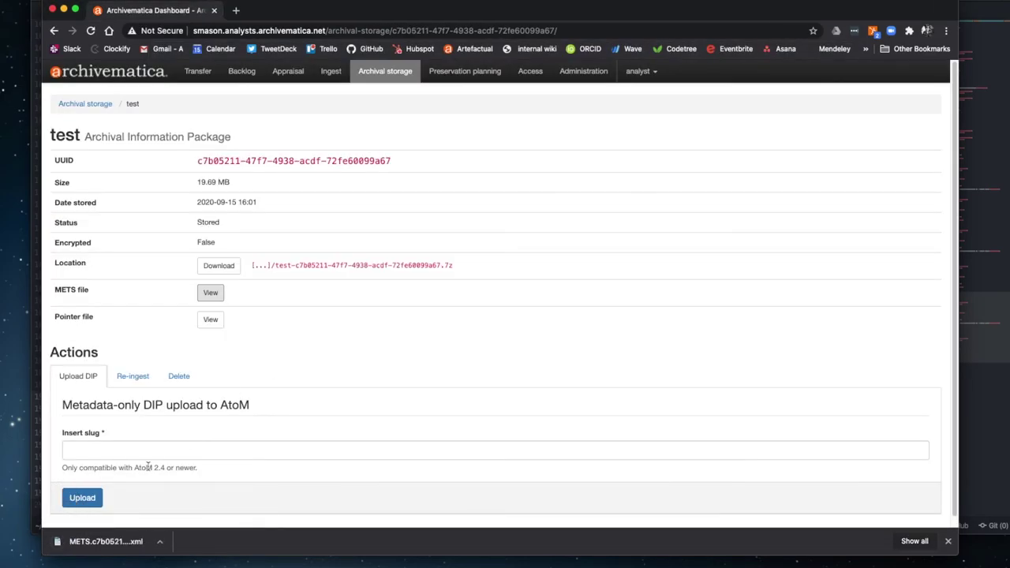
right_click(123, 543)
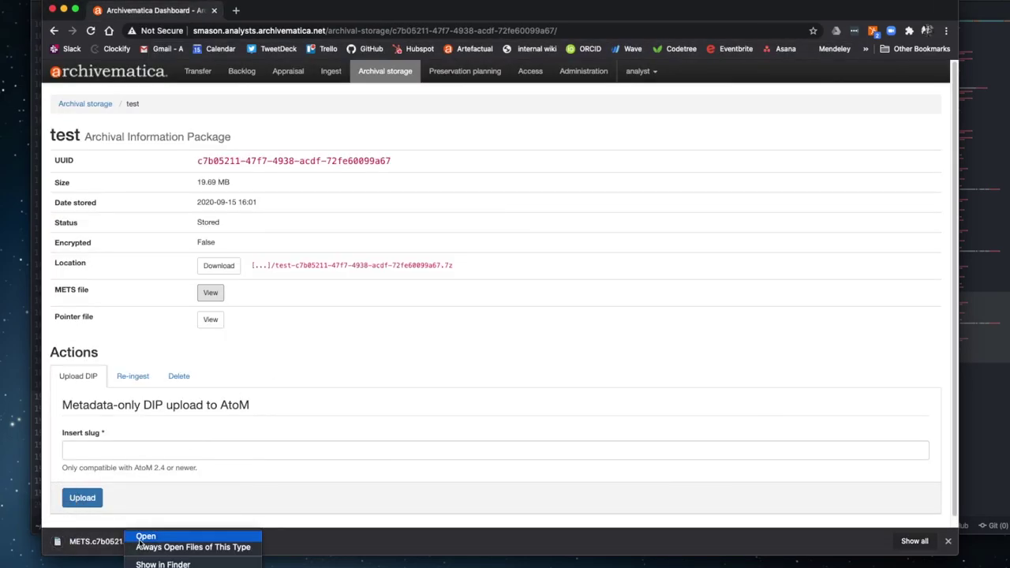
click(141, 538)
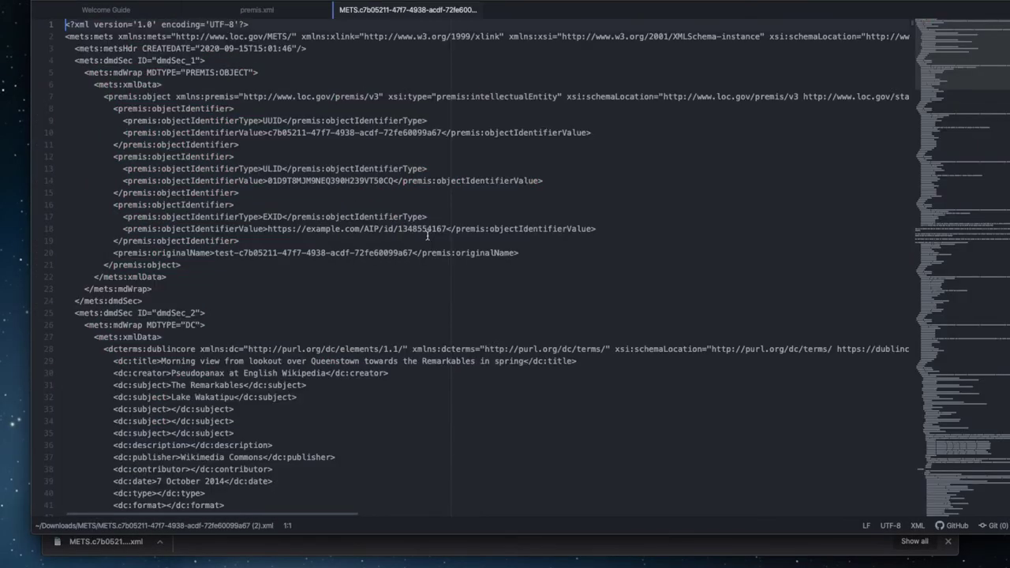
Step: Search the METS file for 'NRI', landing on the virus-check event's linking agent among 21 matches
key(ctrl+f)
text(NR)
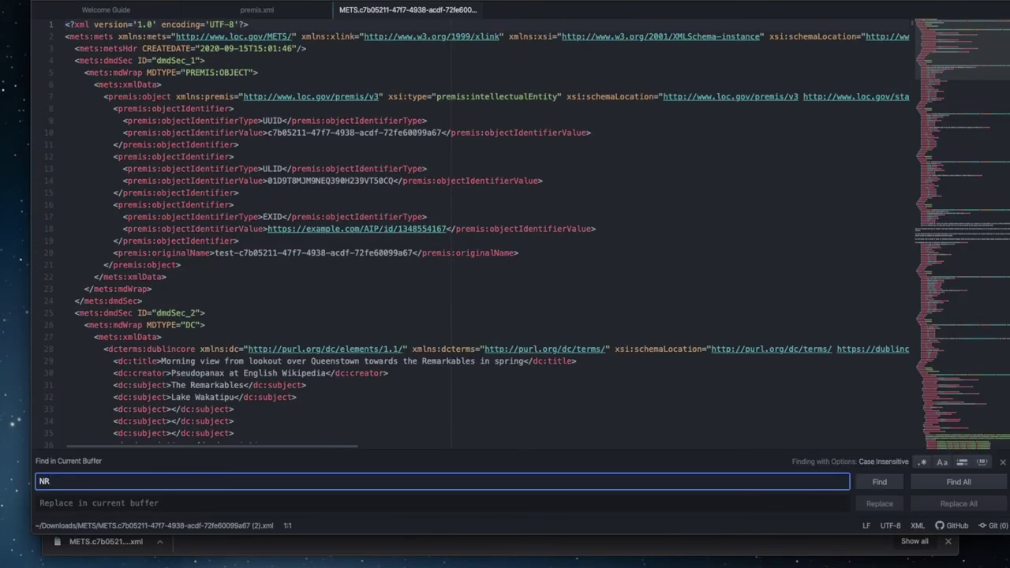
text(I)
key(Return)
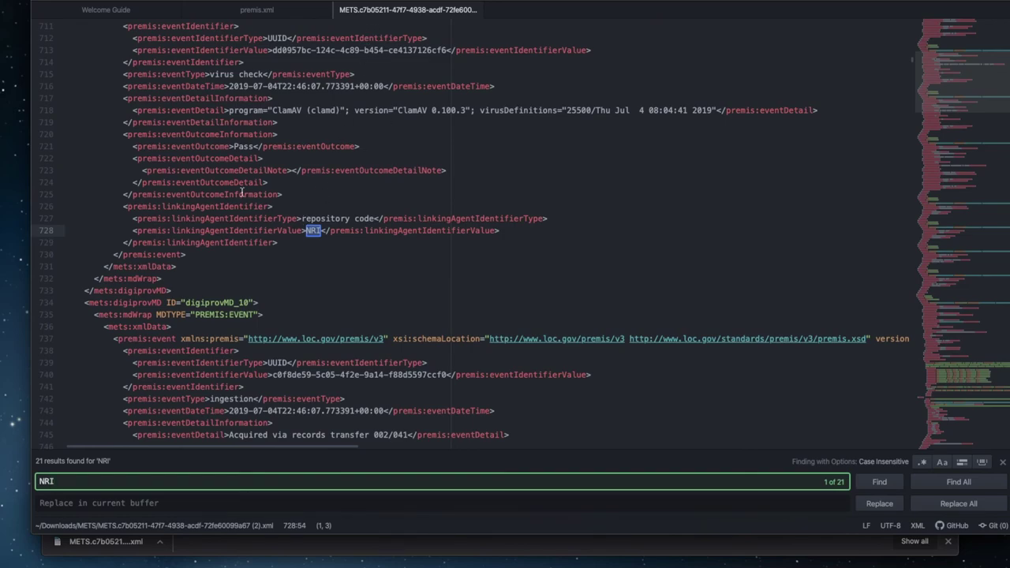
scroll(219, 175, up, 1)
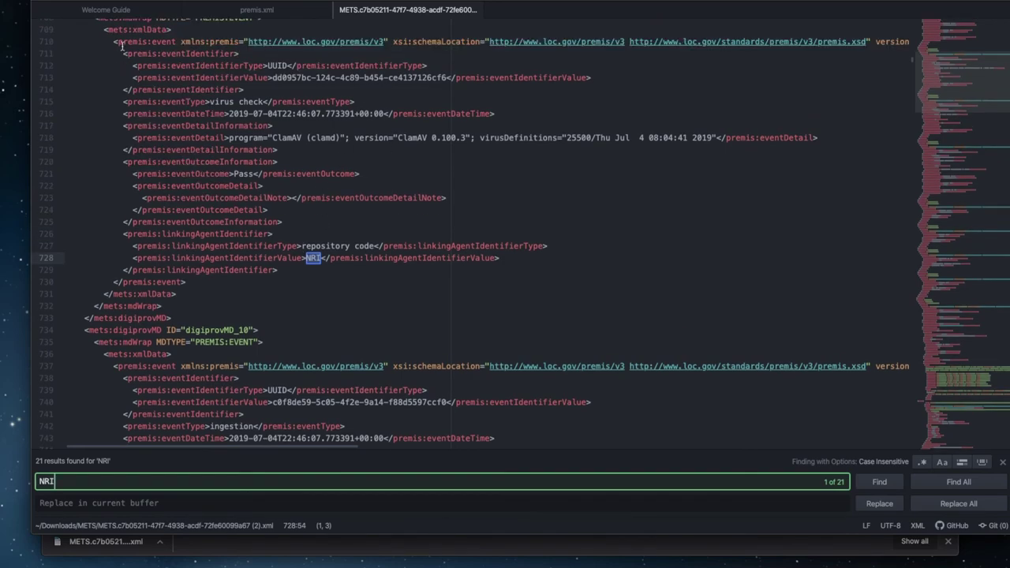